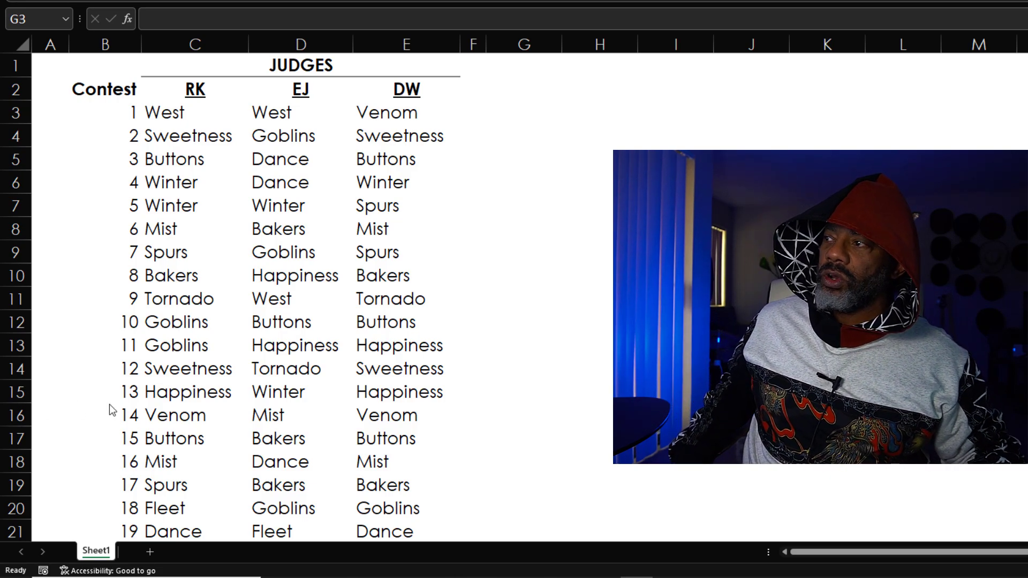
Step: Scroll through the sheet to review all 20 contests' judge picks
scroll(467, 371, down, 1)
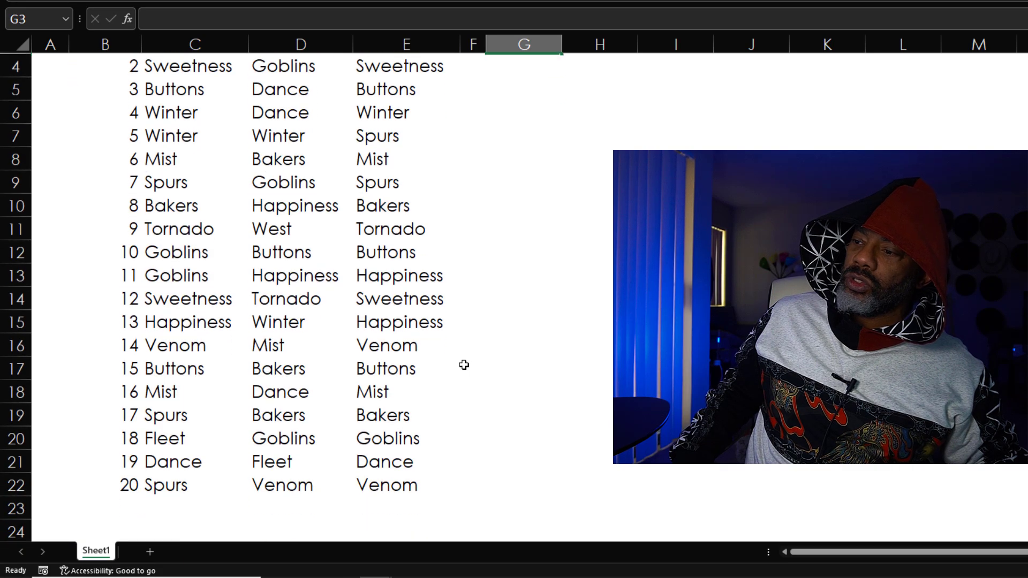
scroll(464, 364, up, 1)
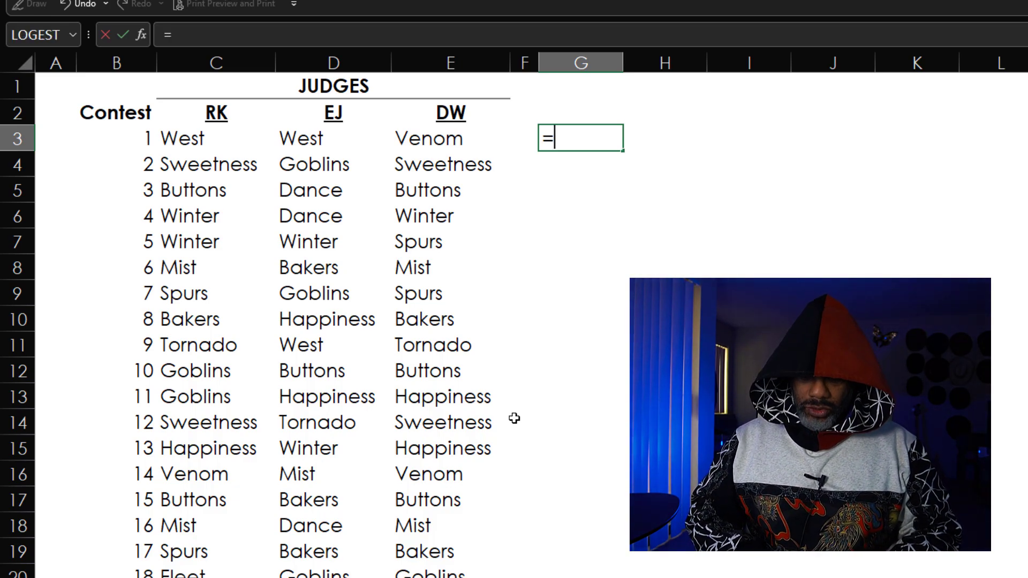
Step: Enter =UNIQUE(C3:E3,1,1) in G3 so contest 1 returns Venom
text(uniqu)
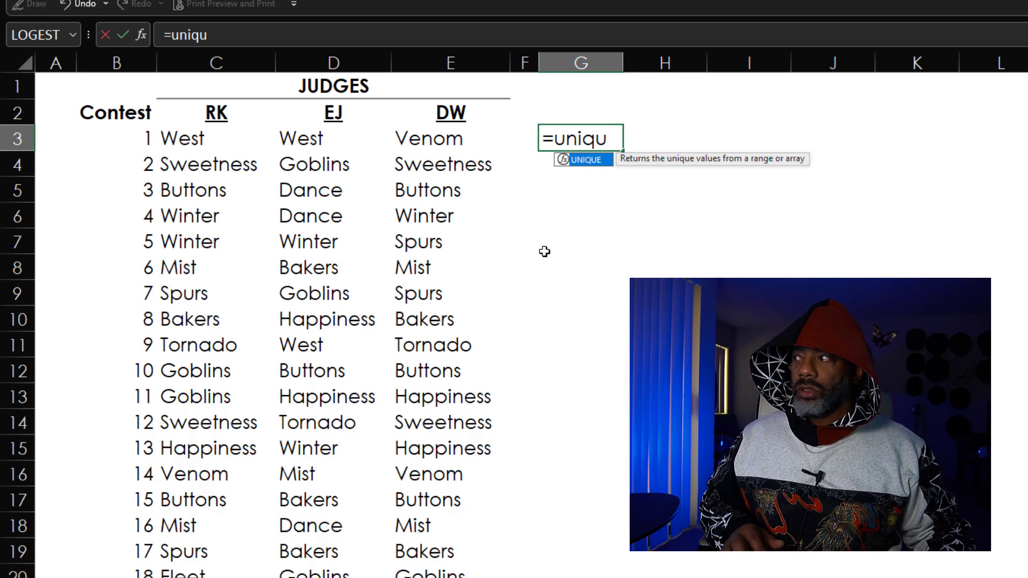
double_click(587, 160)
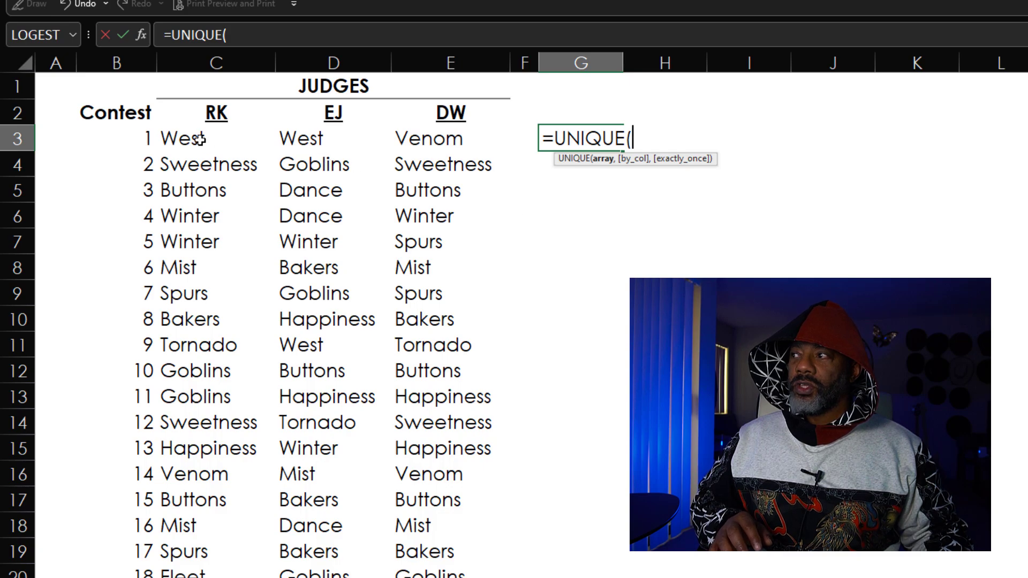
drag(199, 140, 454, 140)
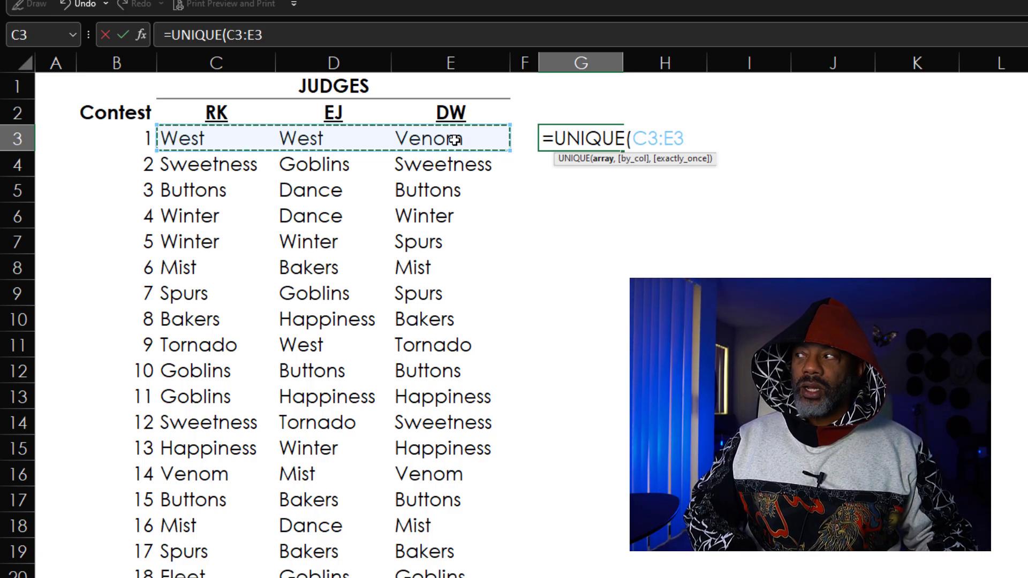
text(,1)
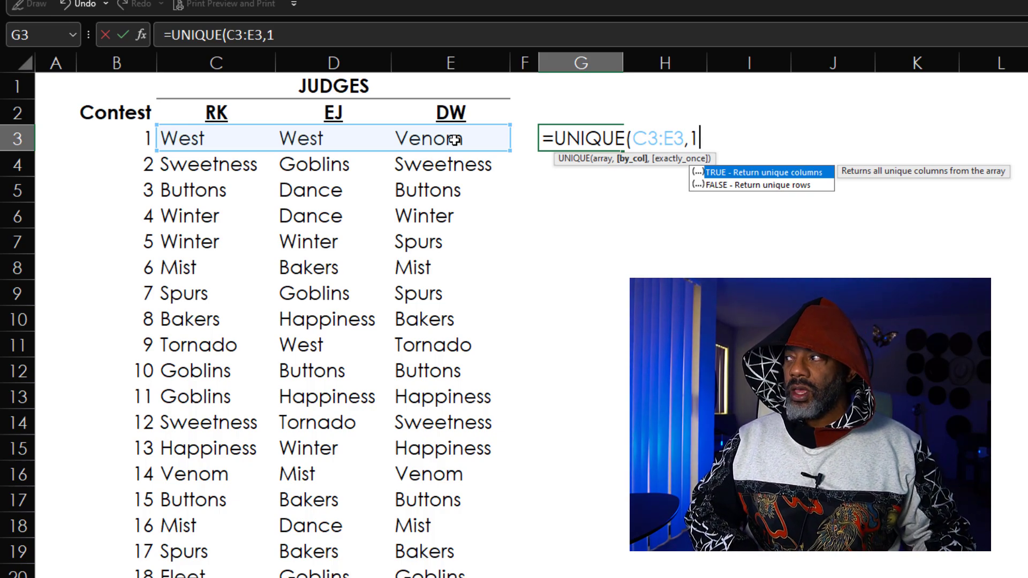
text(,)
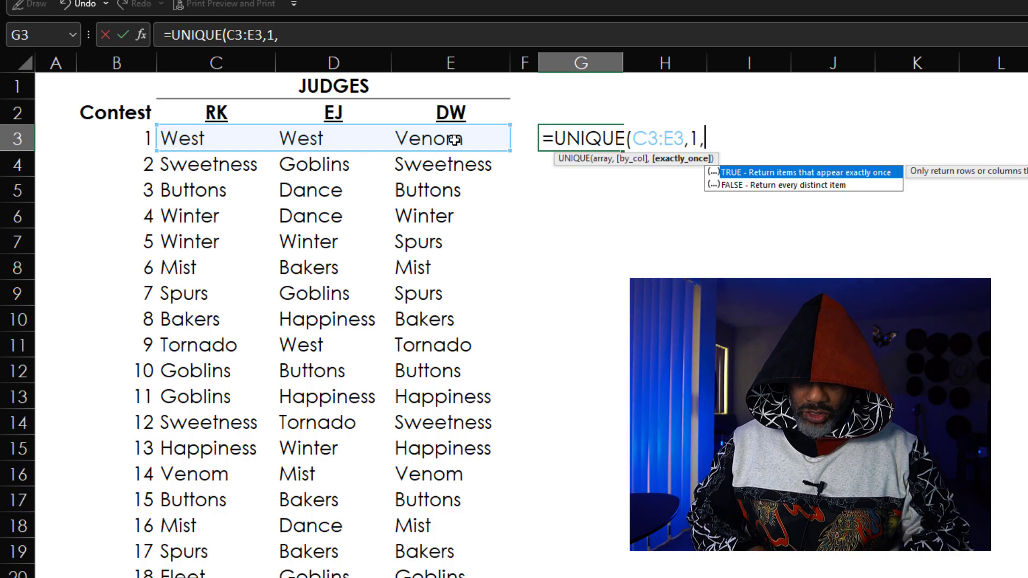
text())
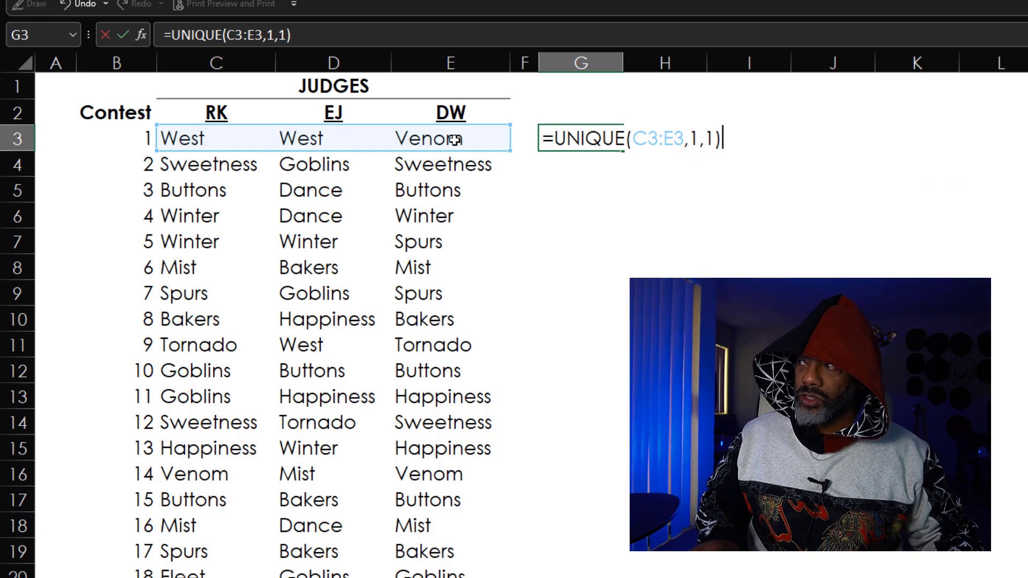
key(Return)
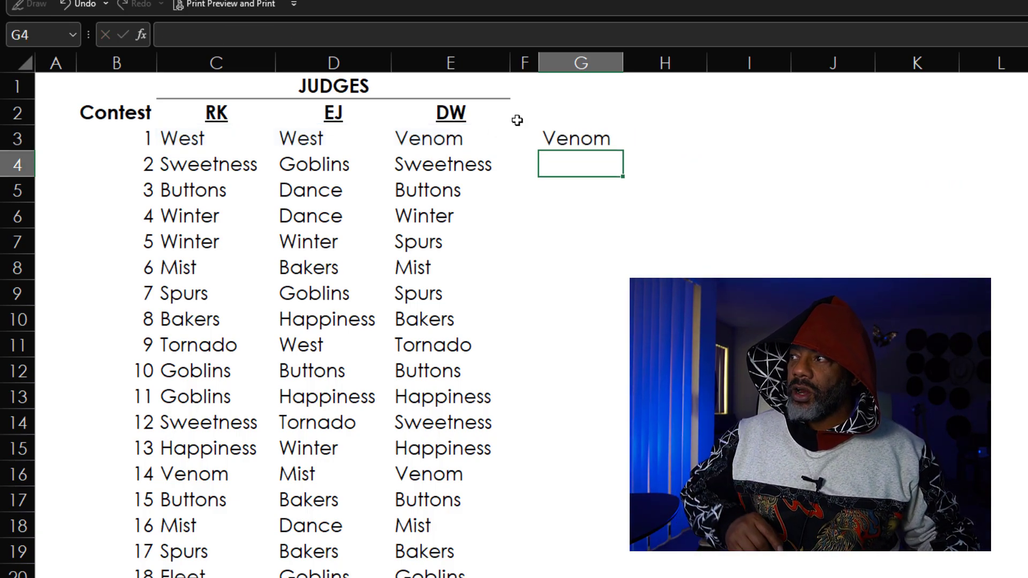
Step: Add the LOST heading in G2 and paste the formatted LOST/WON headers
click(570, 103)
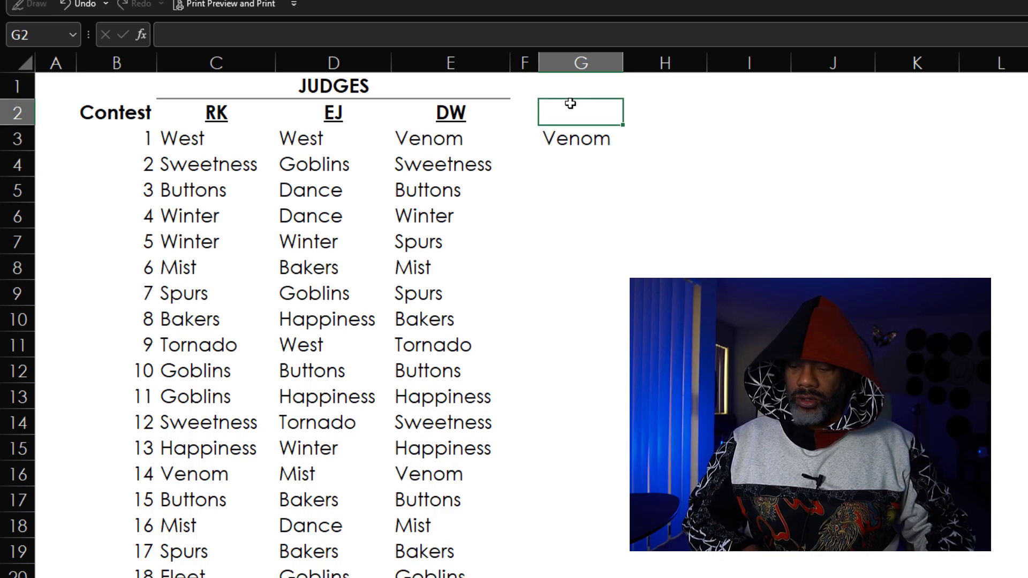
text(LO)
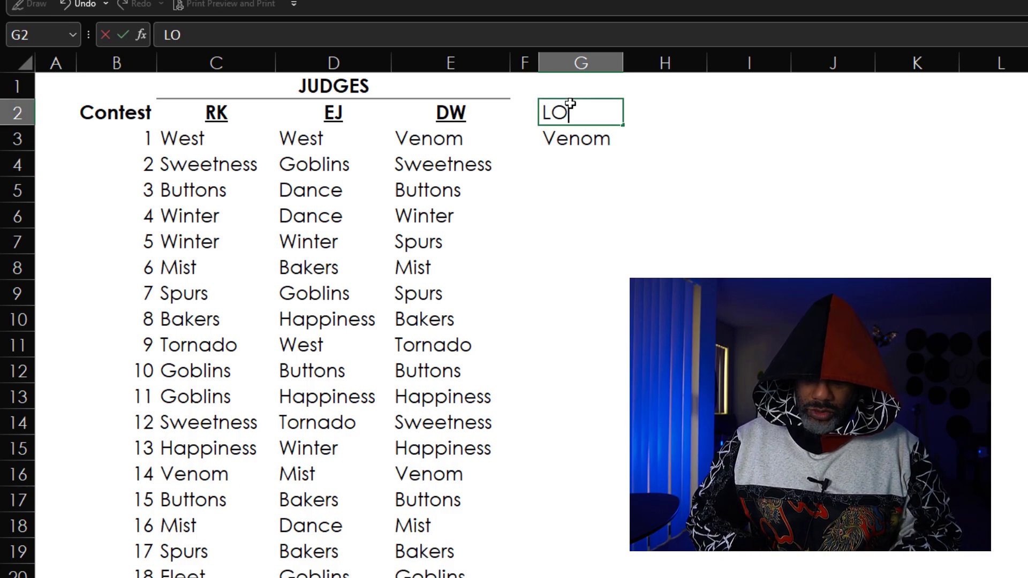
text(ST)
key(ctrl+Return)
text(LOST	WON)
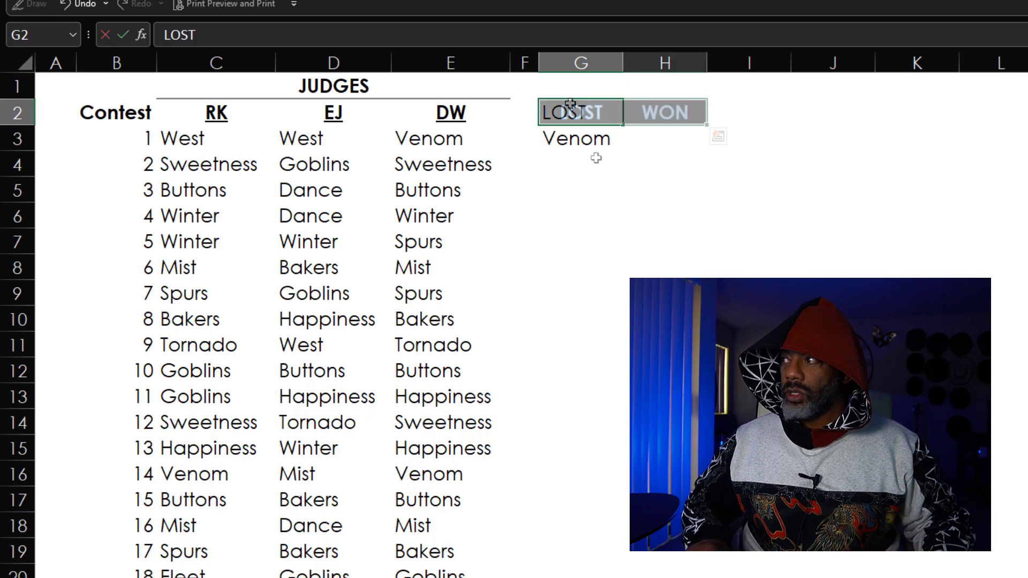
click(637, 140)
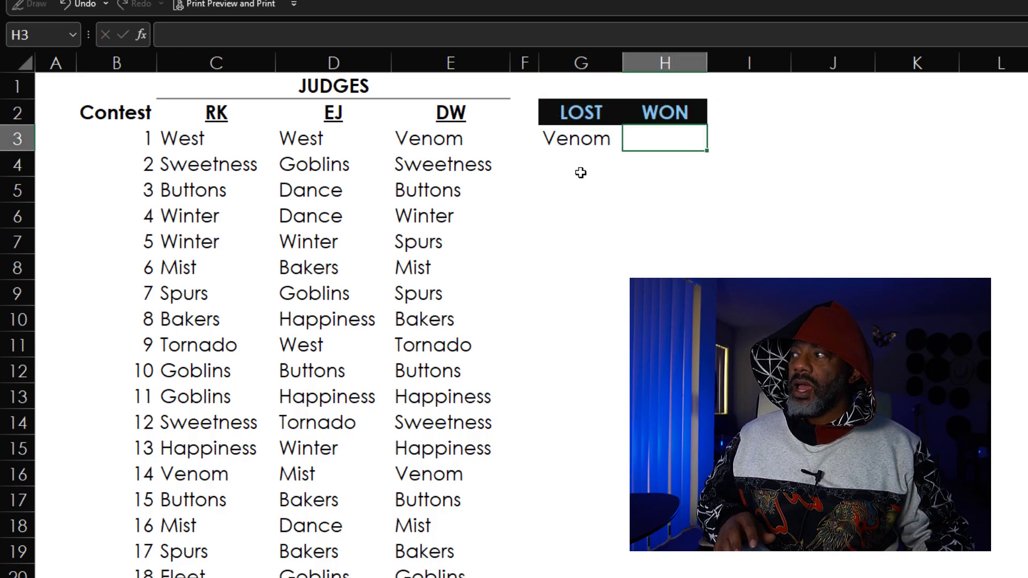
Step: Fill G3's odd-one-out formula down through G22 for all 20 contests
click(580, 138)
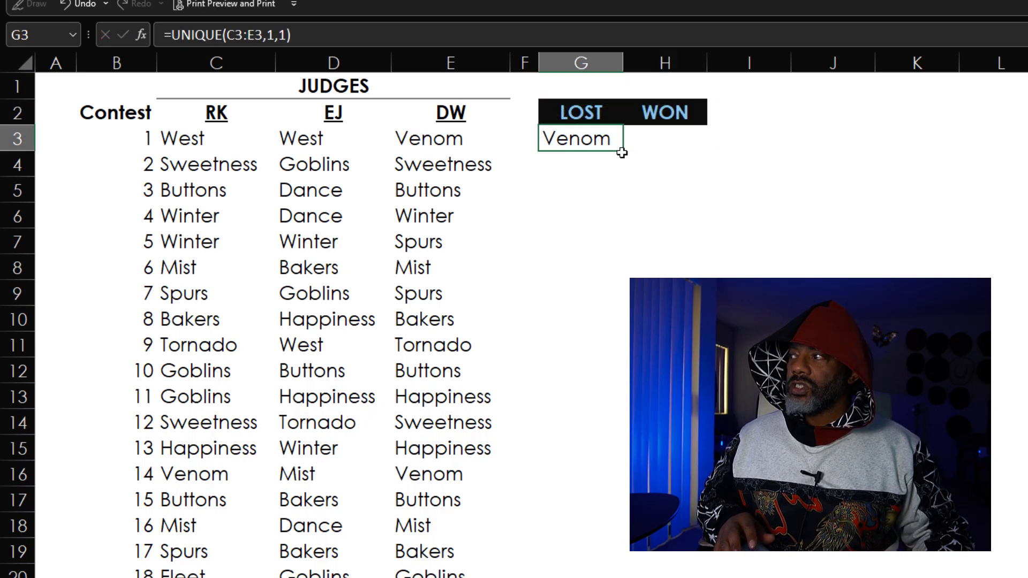
drag(622, 153, 622, 281)
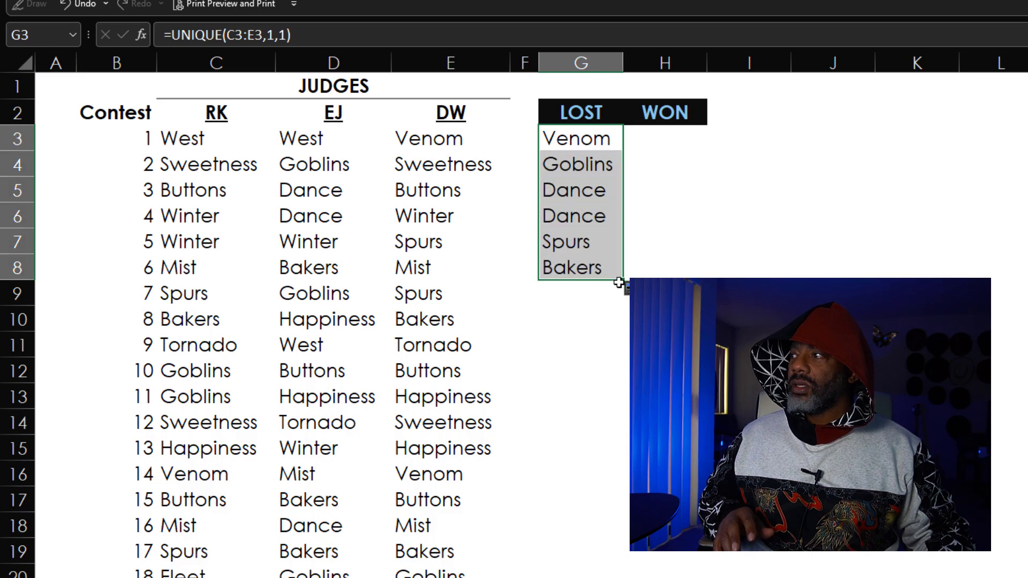
scroll(608, 160, down, 3)
scroll(596, 181, up, 2)
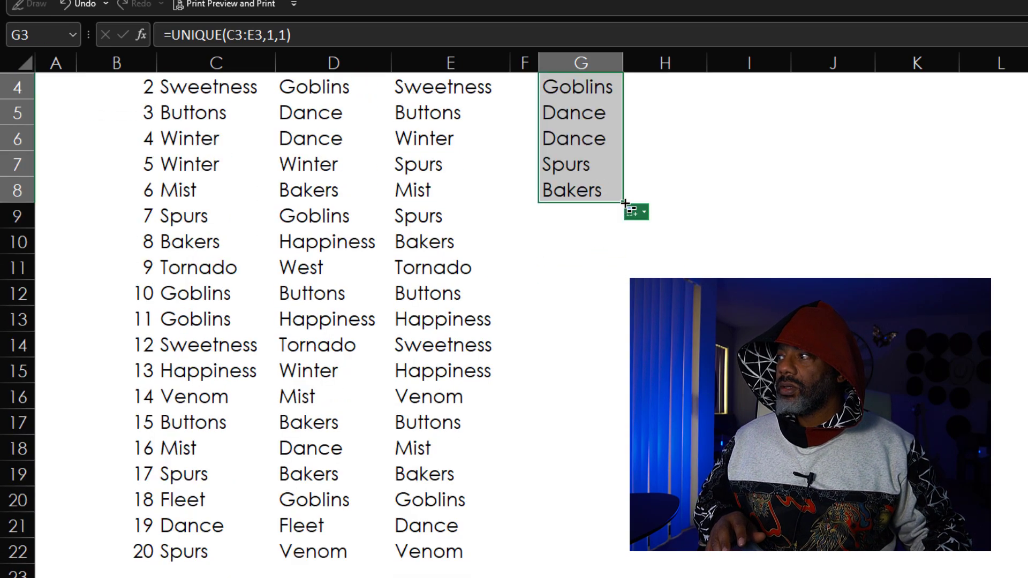
drag(623, 203, 622, 562)
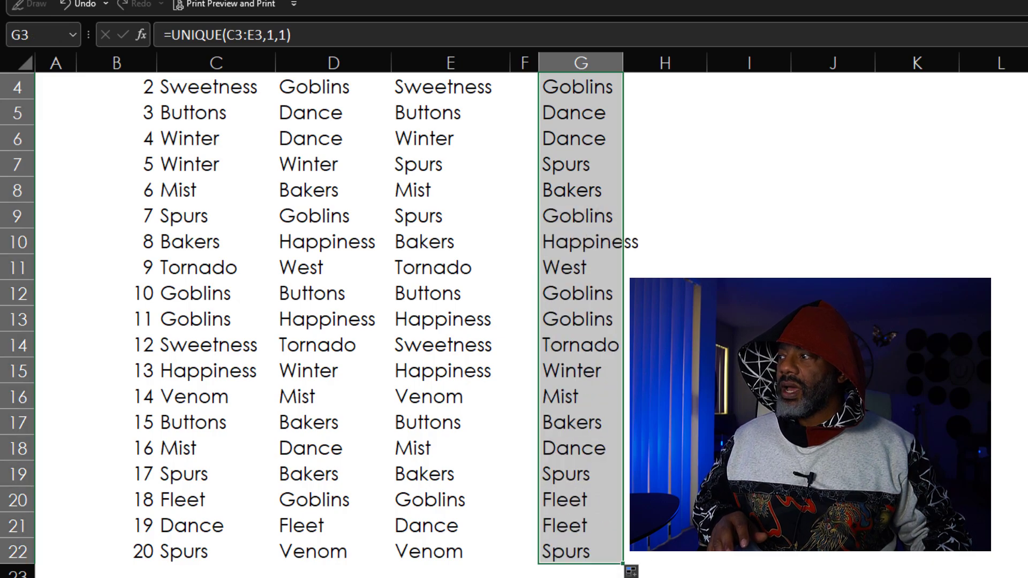
click(559, 239)
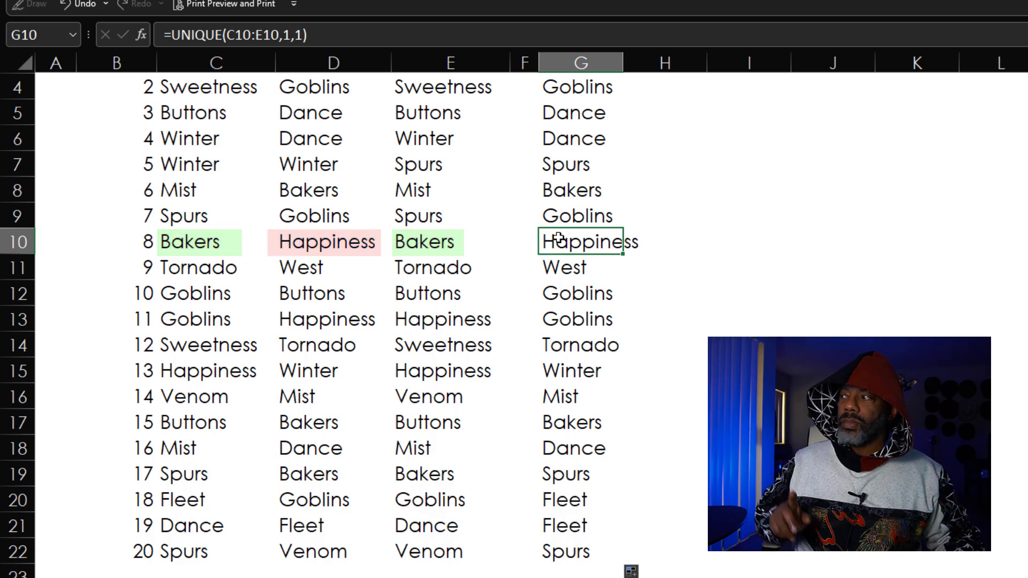
scroll(558, 239, up, 1)
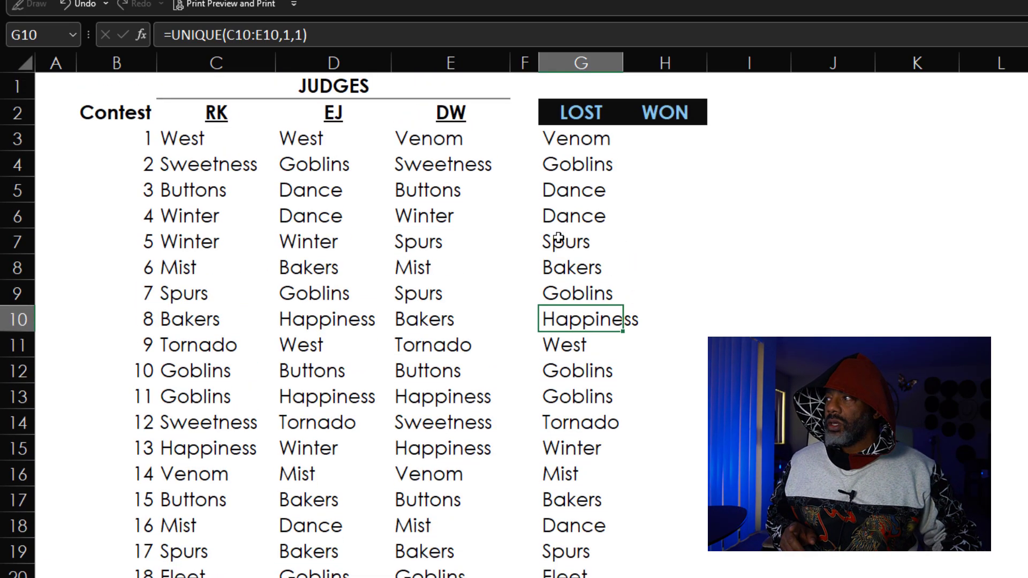
click(646, 145)
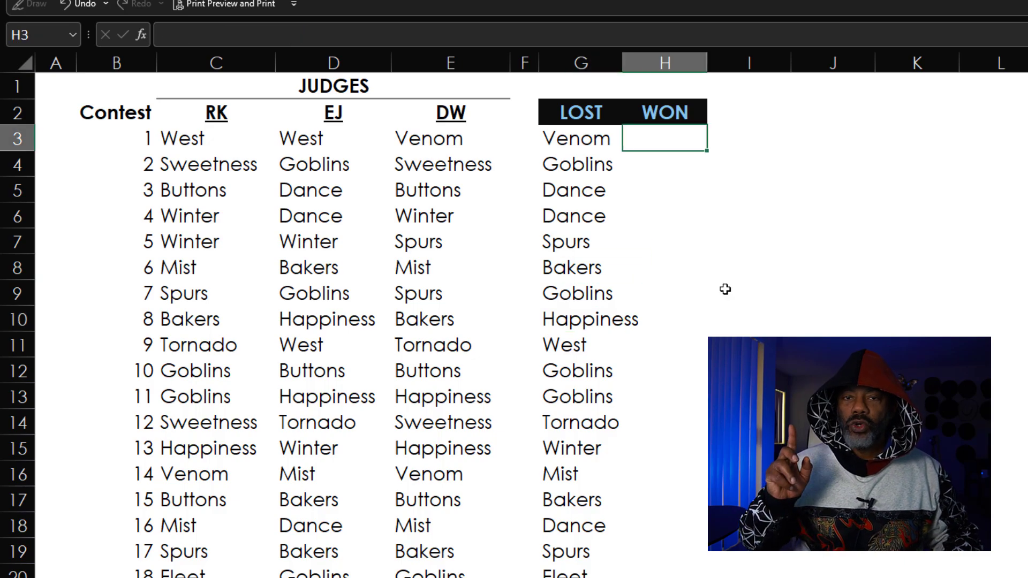
Step: Enter =FILTER(C3:E3,C3:E3<>G3) in H3, spilling West into H3 and I3
text(=)
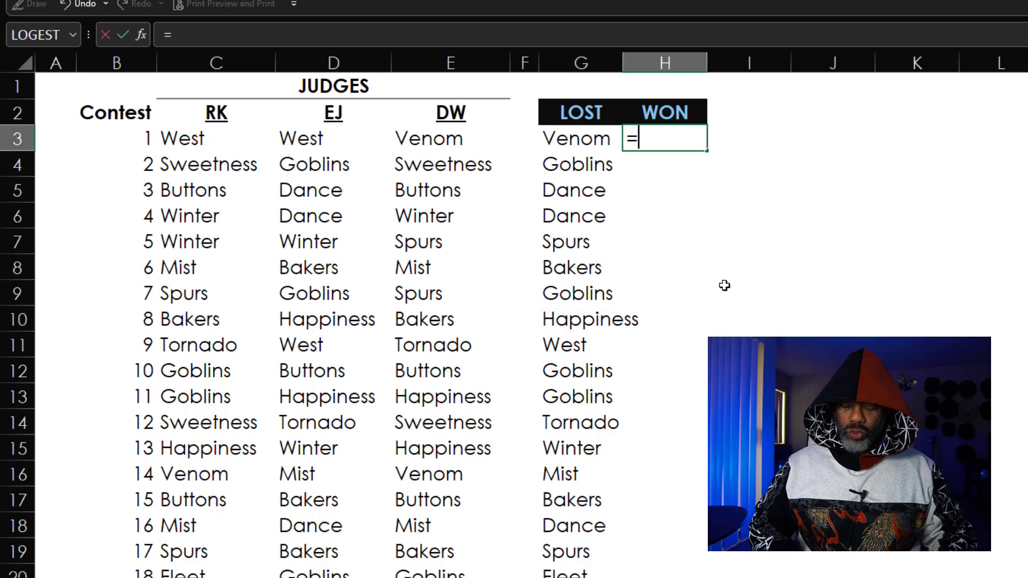
text(filter)
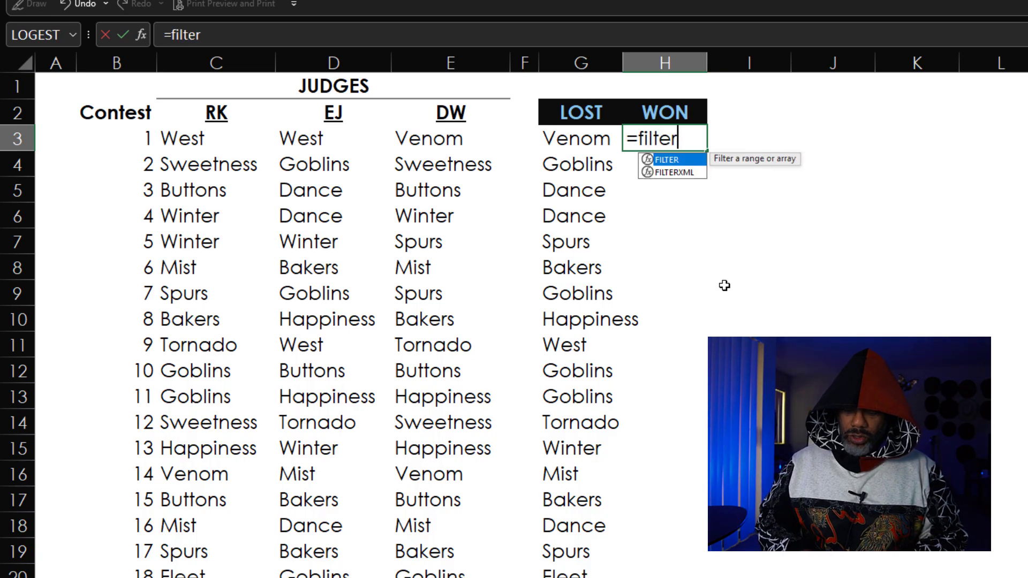
text(()
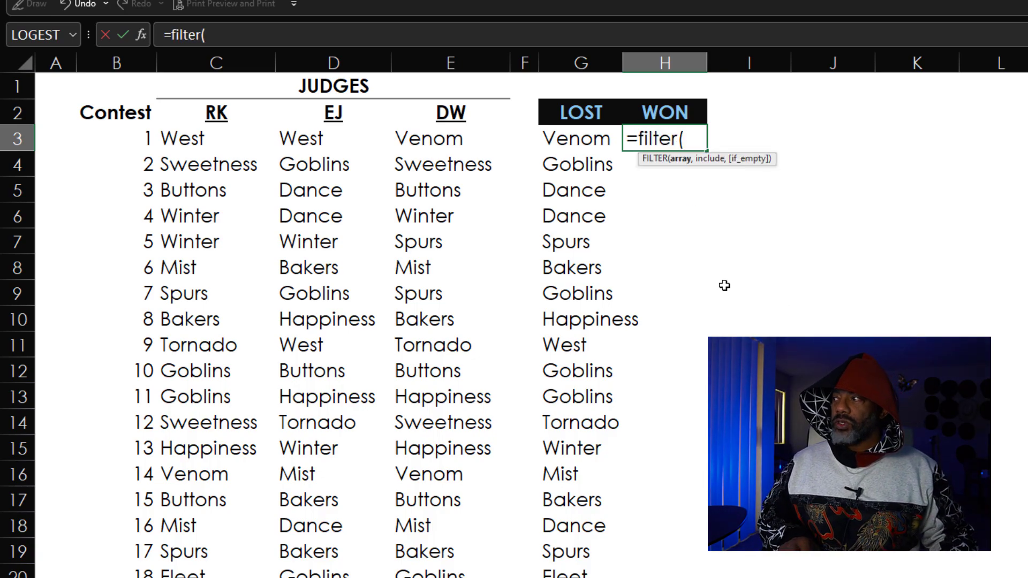
drag(192, 141, 440, 141)
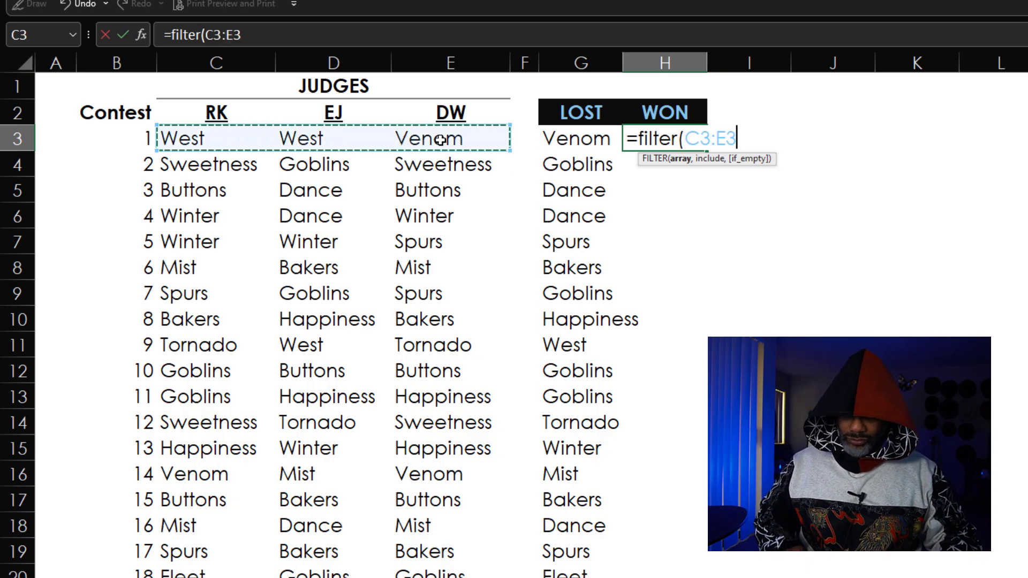
text(,)
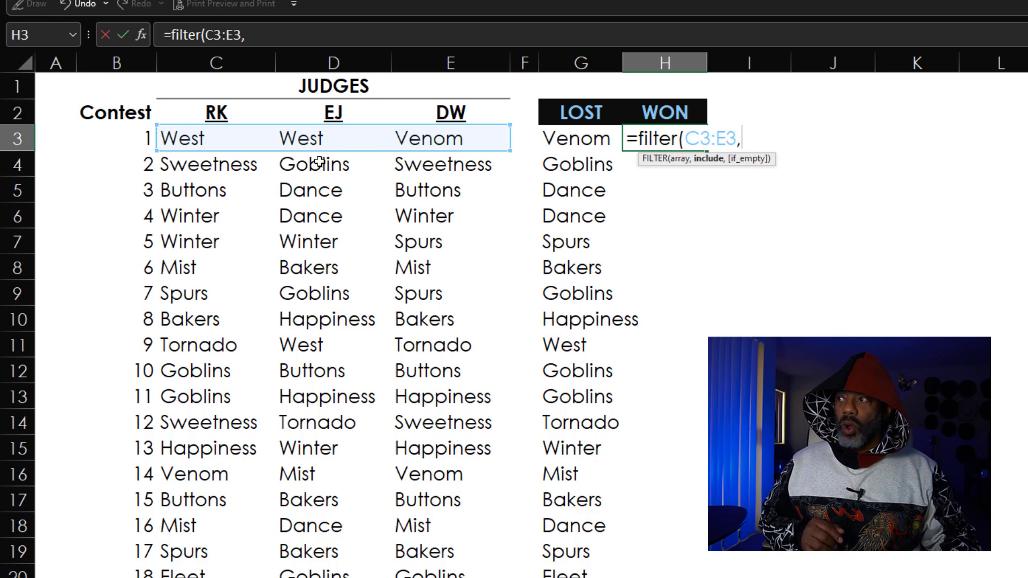
click(186, 138)
drag(393, 133, 424, 137)
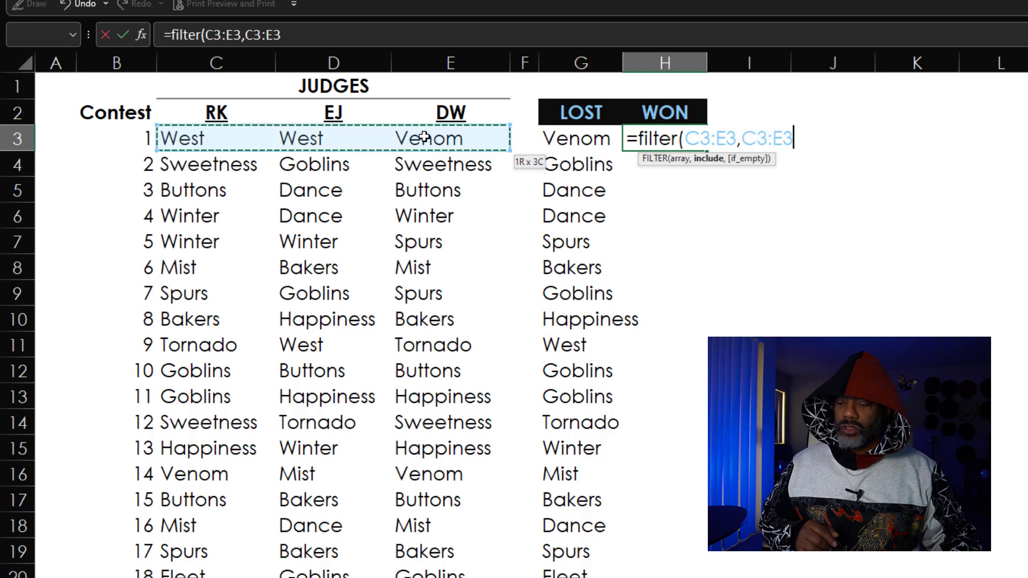
text(<)
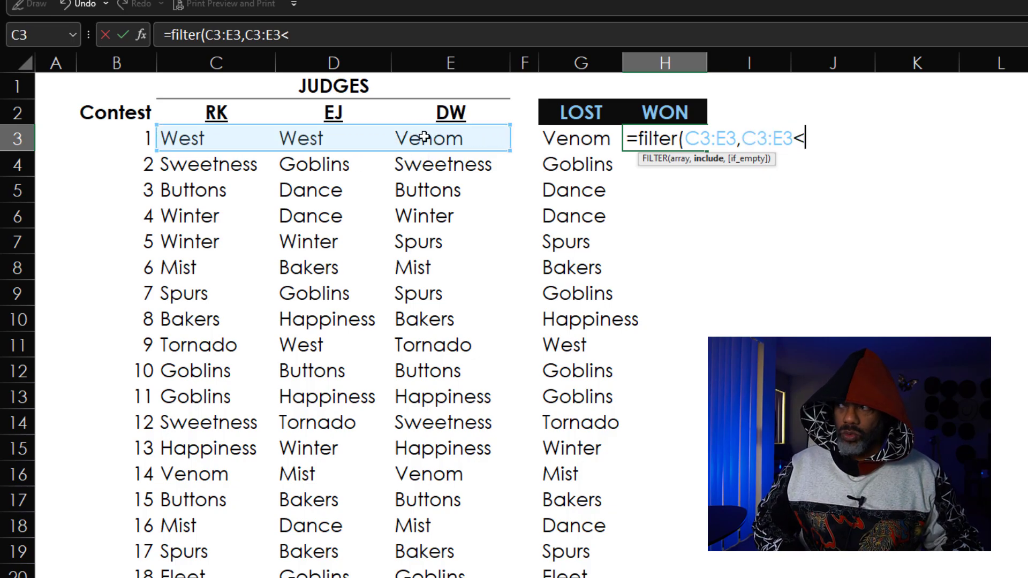
text(>)
click(567, 137)
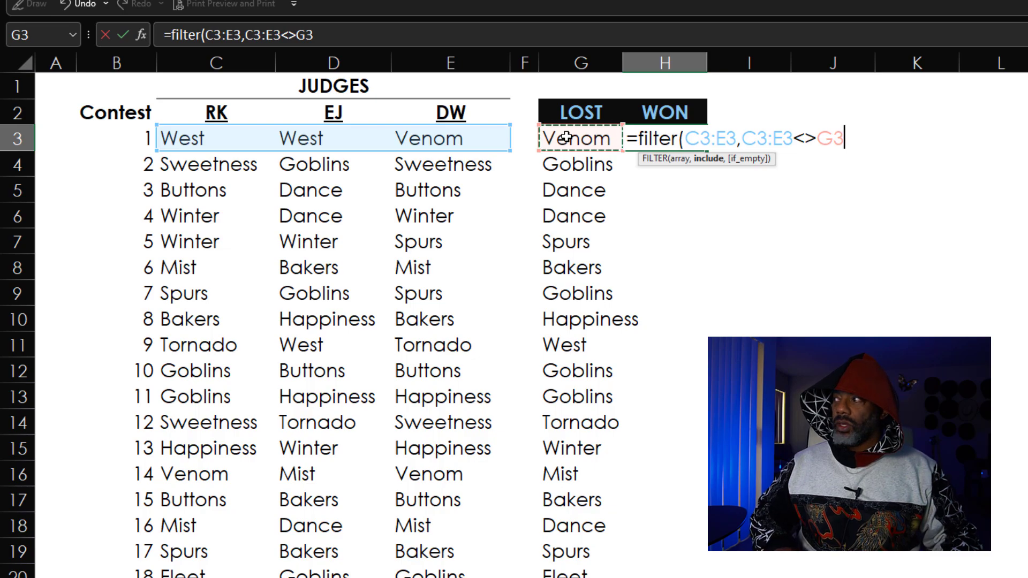
key(Return)
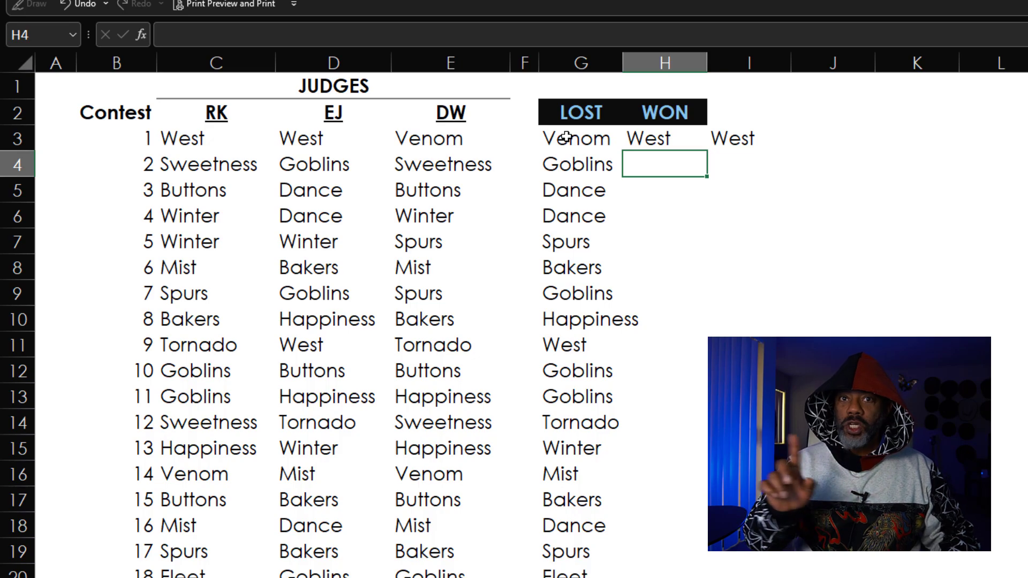
Step: Change H3 to =UNIQUE(FILTER(C3:E3,C3:E3<>G3),TRUE) so contest 1 shows one West
click(671, 138)
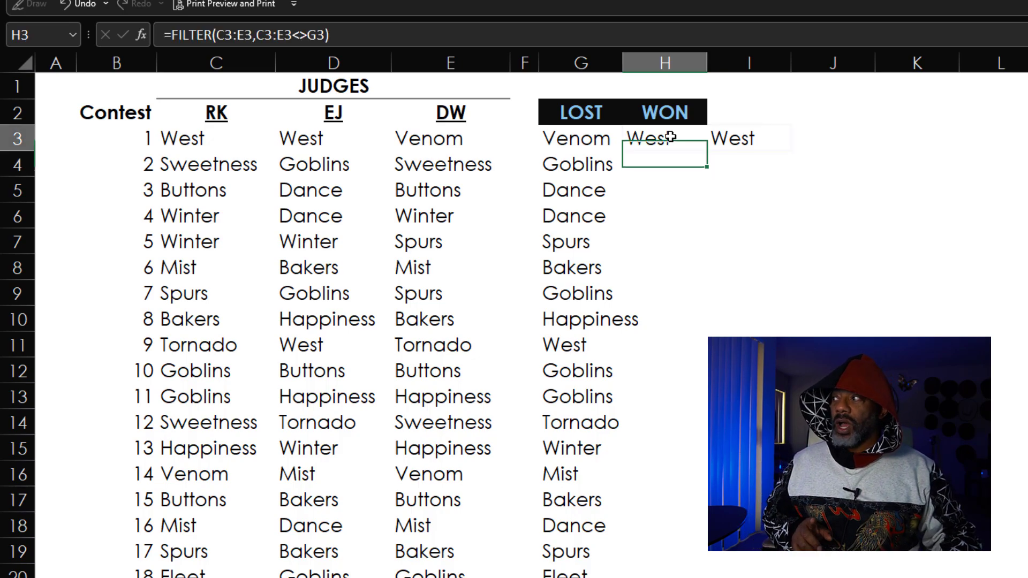
click(168, 35)
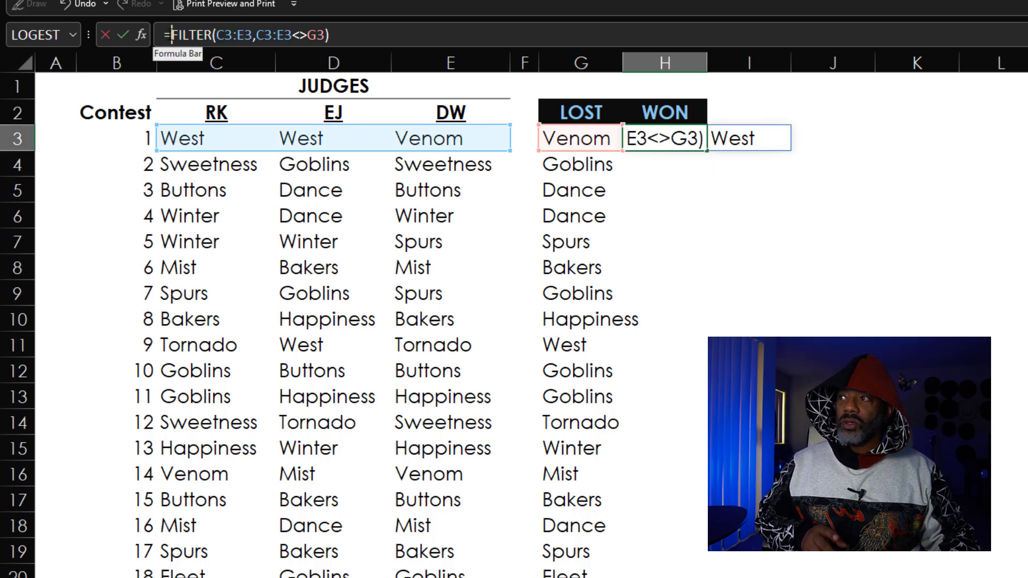
text(uniq)
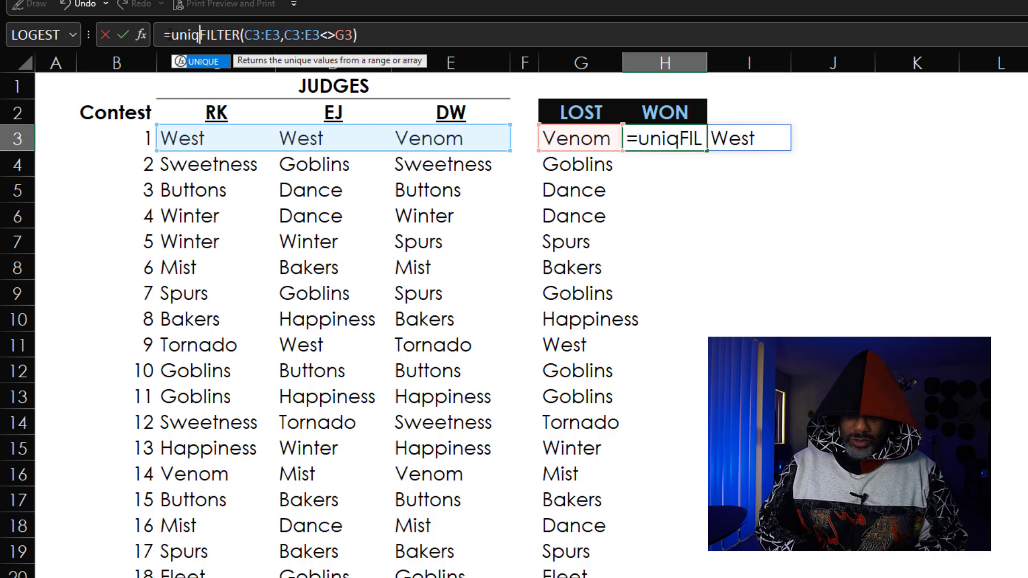
text(ue()
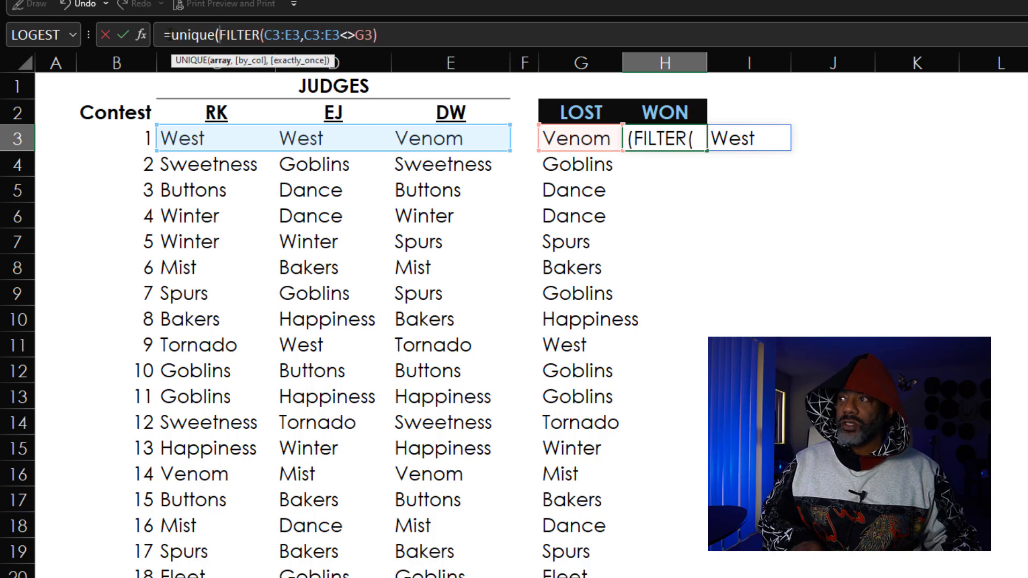
click(387, 34)
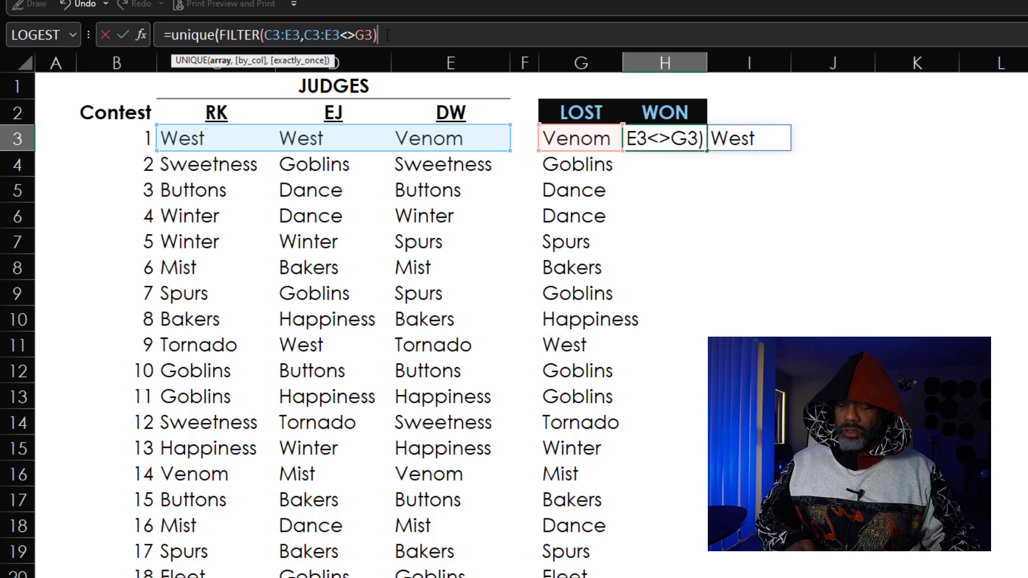
text(,)
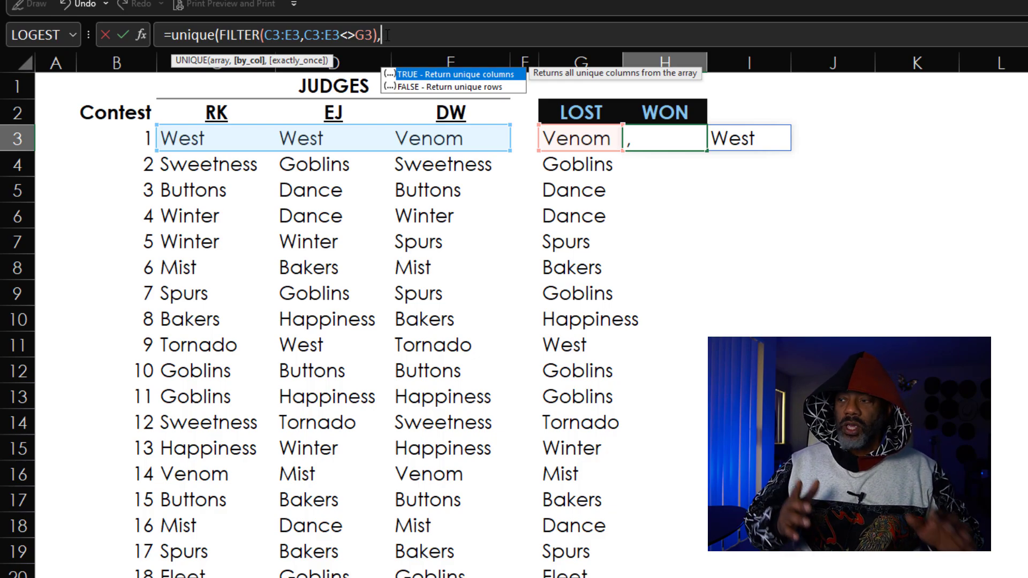
text(true)
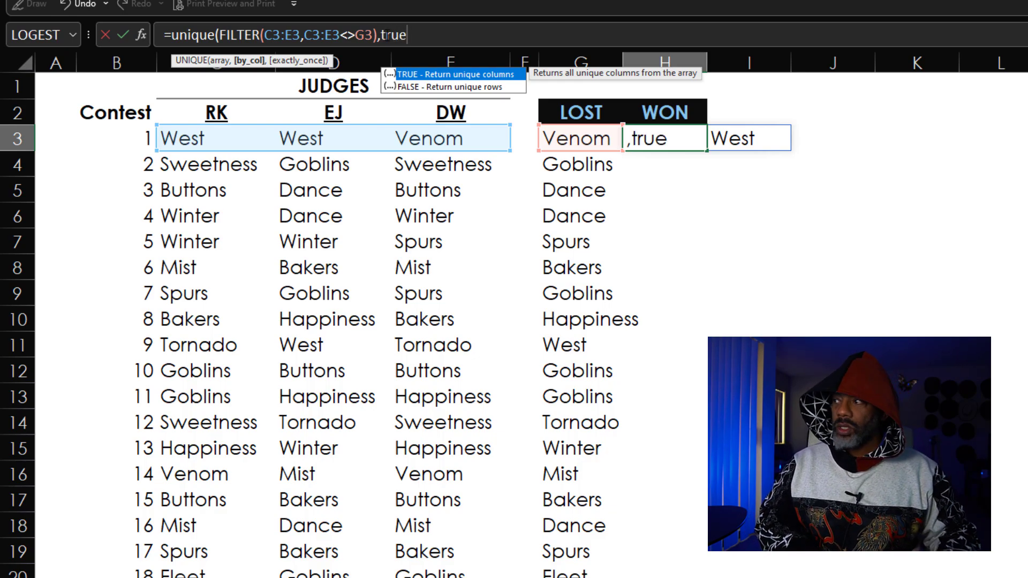
text())
key(Return)
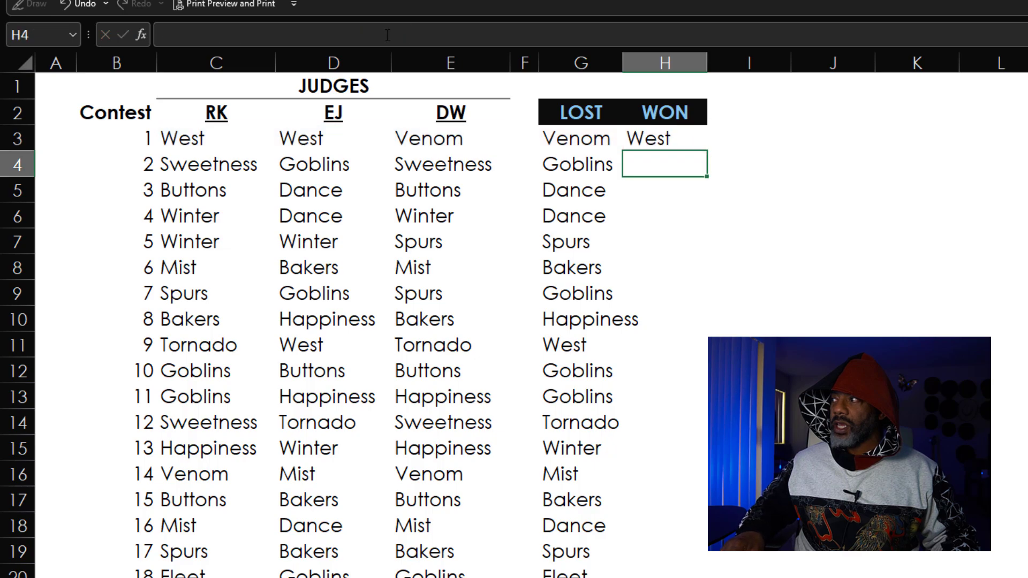
click(635, 139)
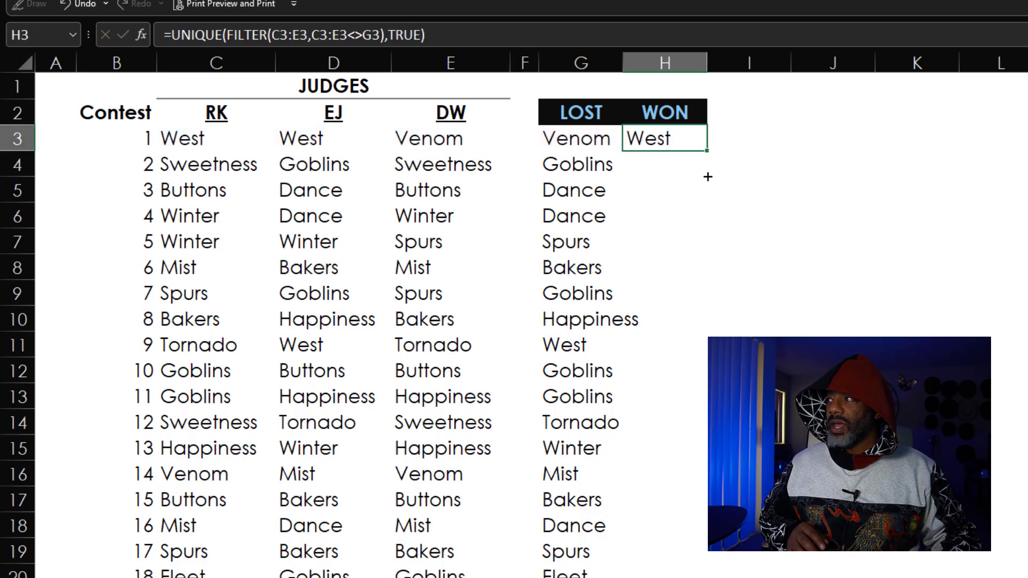
Step: Fill the WON formula down to H22 and AutoFit columns G and H
mouse_move(707, 151)
mouse_down()
mouse_move(664, 577)
mouse_move(732, 570)
mouse_up()
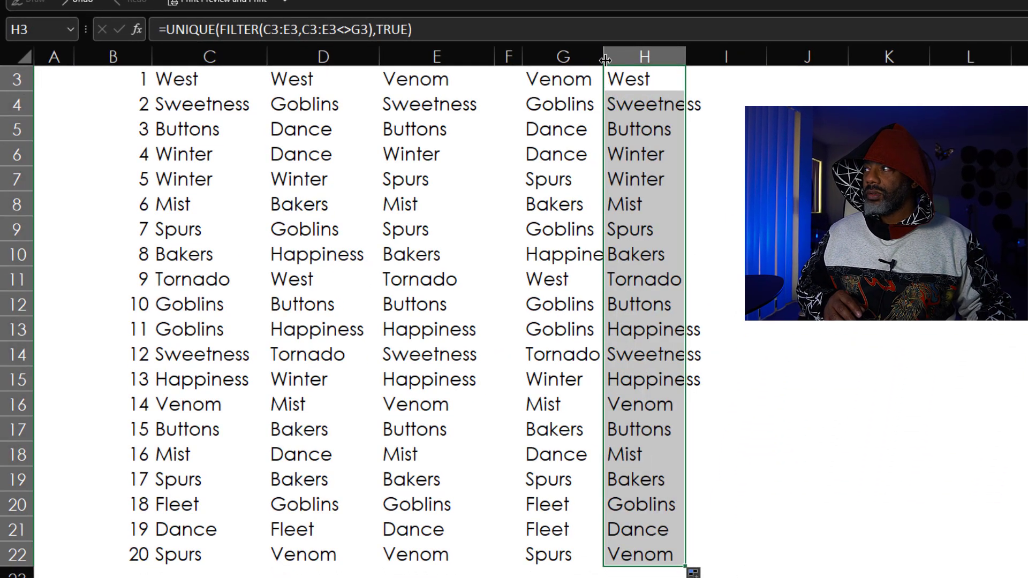
double_click(604, 57)
double_click(705, 53)
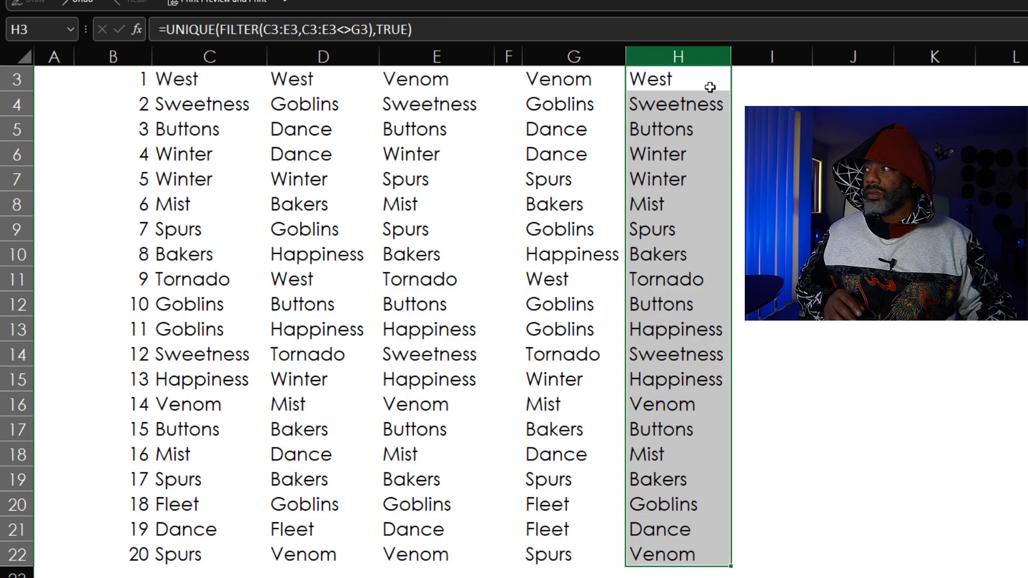
scroll(735, 269, up, 1)
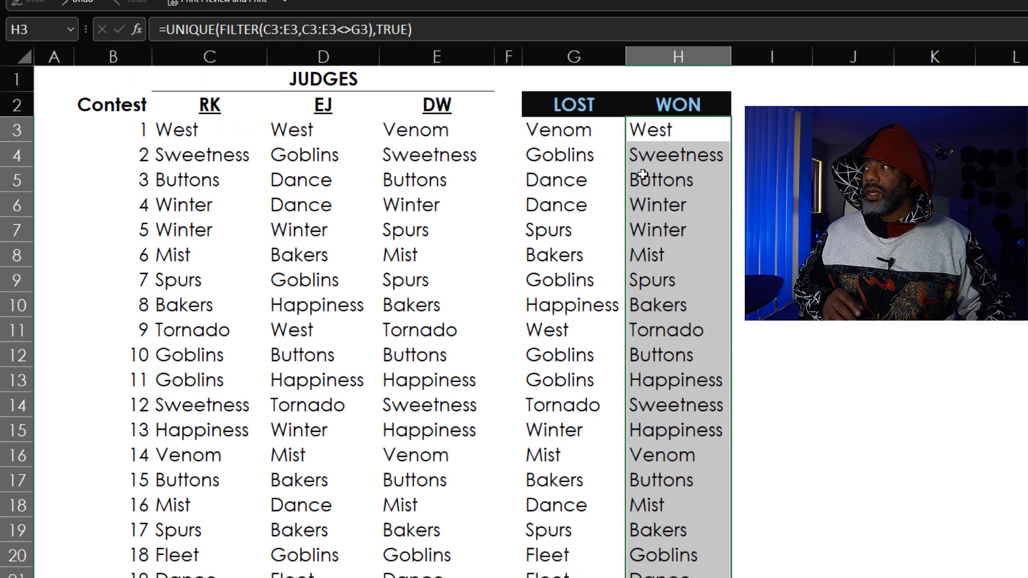
click(639, 158)
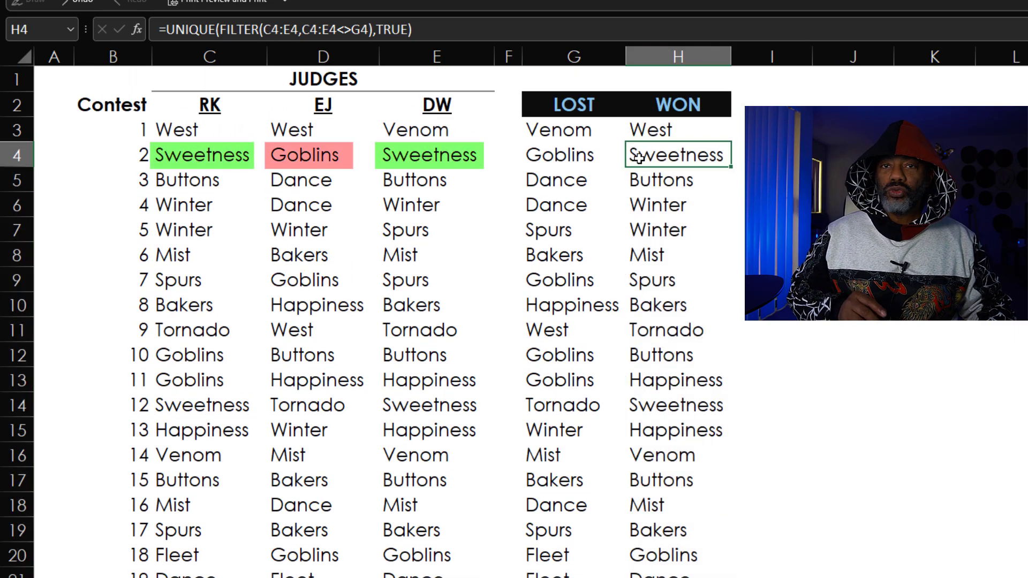